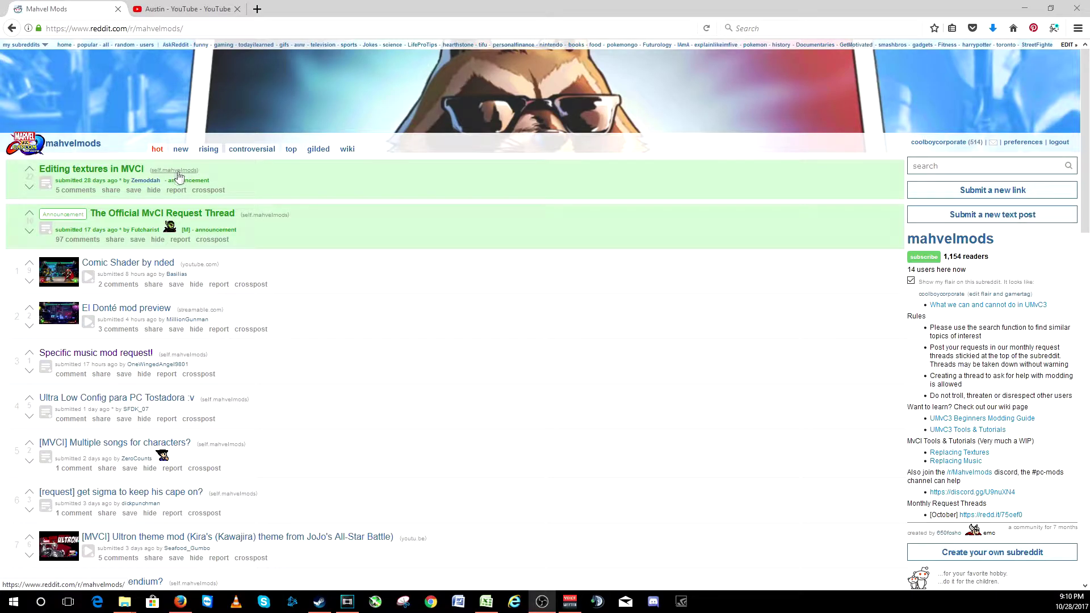
Download EvilRyu_USFIIFC.zip from the MEGA link in the MvCI request thread and save it
{"action": "left_click", "coordinate": [146, 219]}
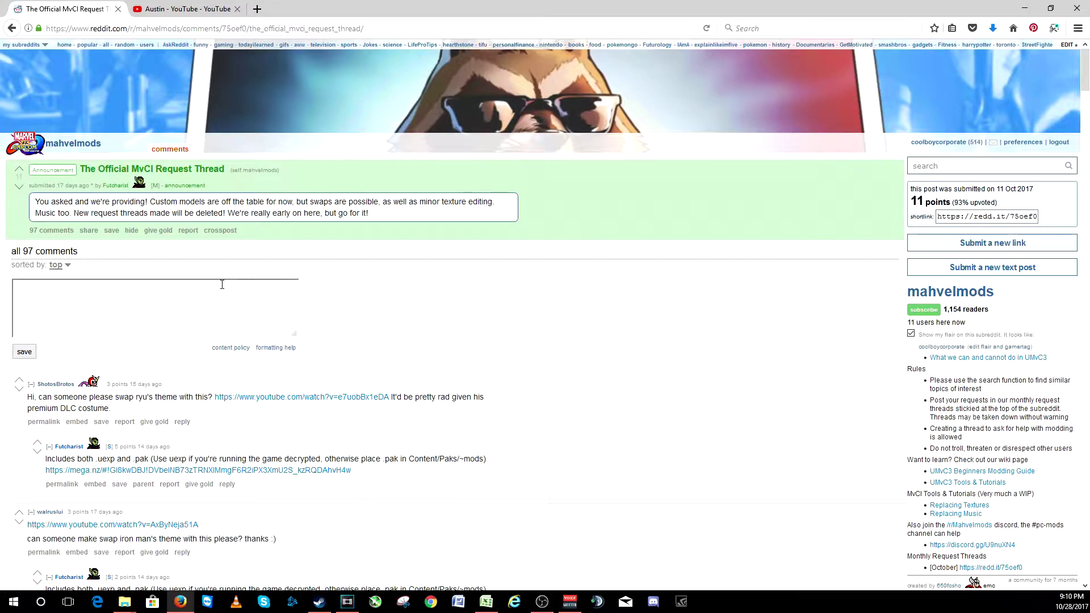
{"action": "scroll", "coordinate": [222, 283], "scroll_direction": "down", "scroll_amount": 3}
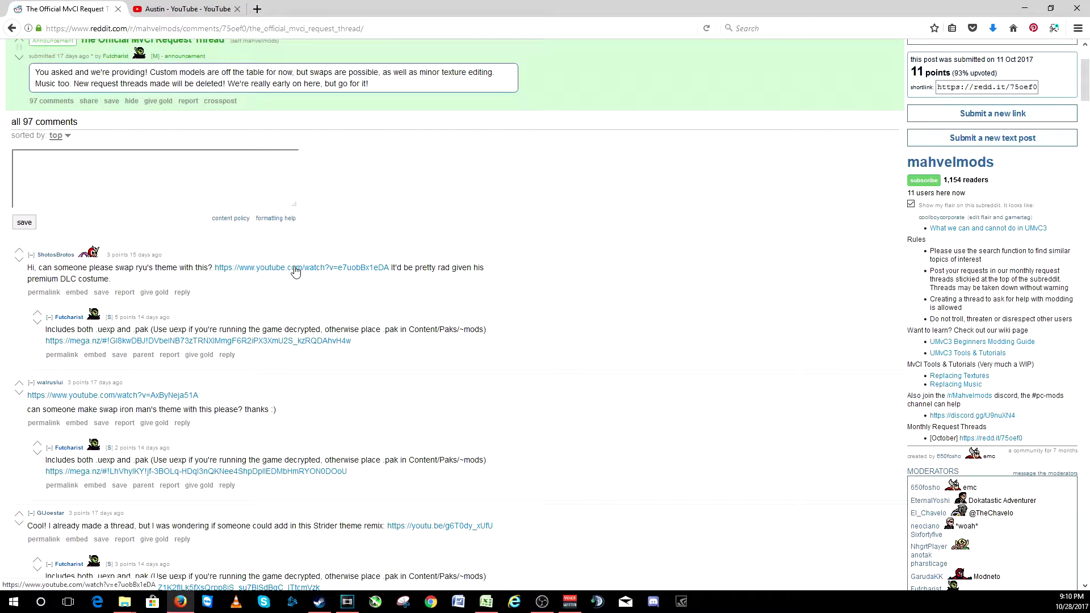
{"action": "left_click", "coordinate": [101, 345]}
{"action": "left_click", "coordinate": [469, 288]}
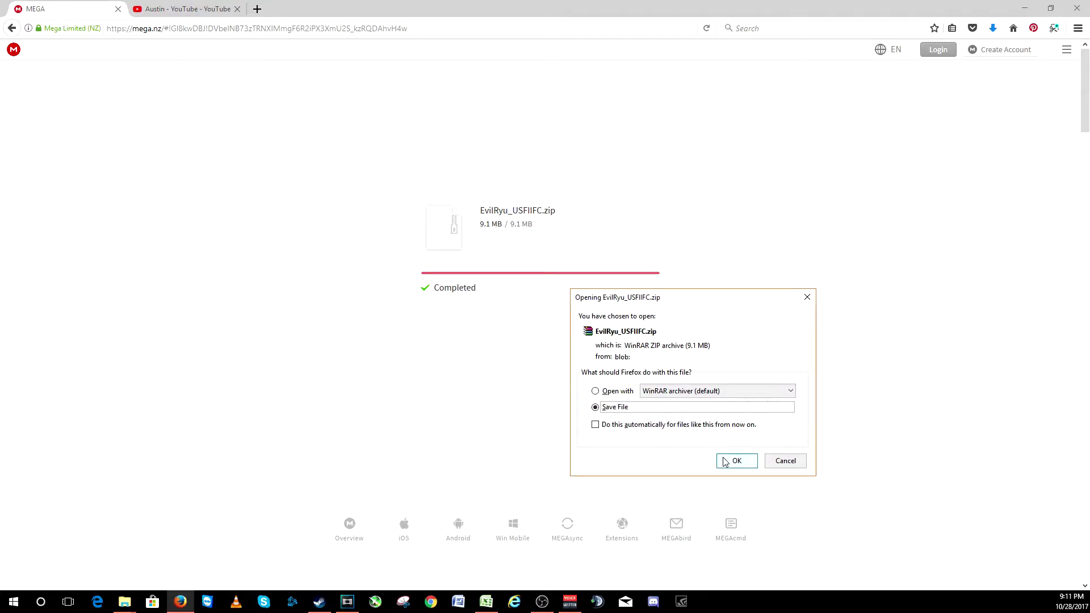
{"action": "left_click", "coordinate": [718, 463]}
Extract the EvilRyu_USFIIFC archive in Downloads via Extract Here
{"action": "mouse_move", "coordinate": [125, 603]}
{"action": "left_click", "coordinate": [60, 563]}
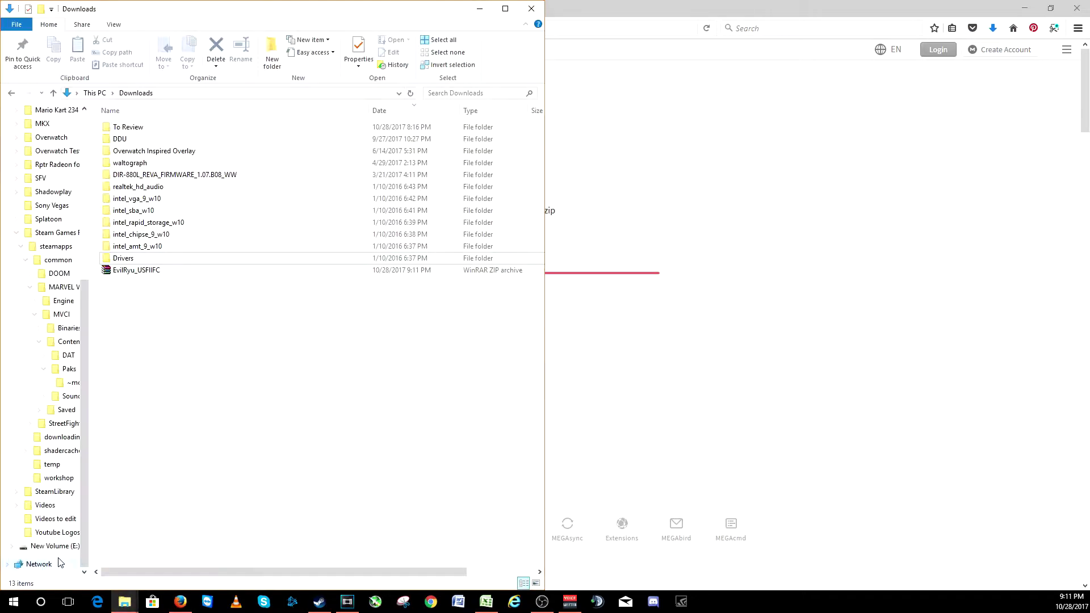
{"action": "right_click", "coordinate": [135, 273]}
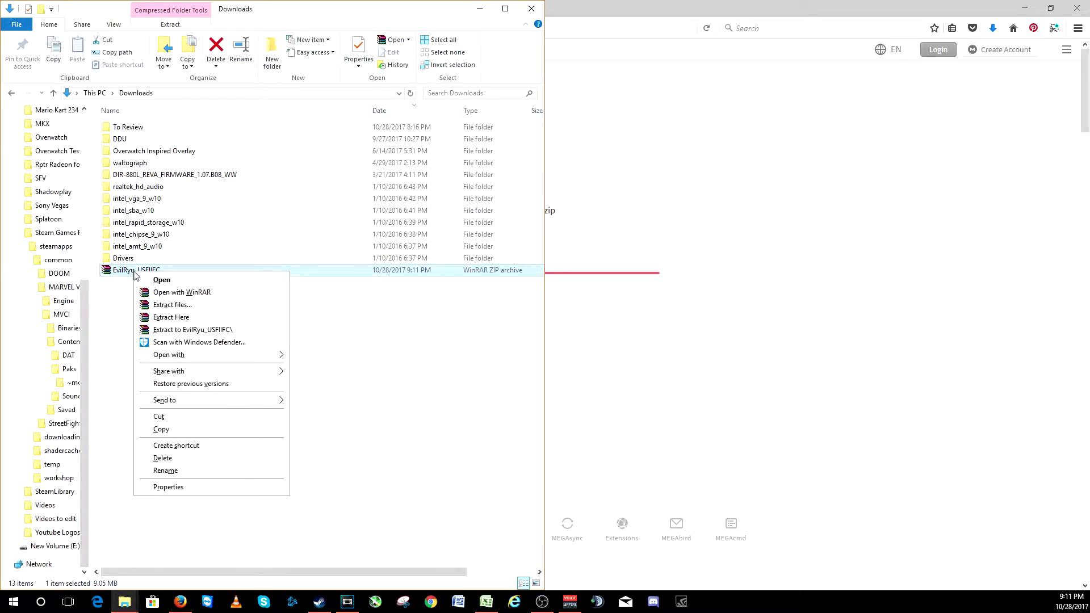
{"action": "left_click", "coordinate": [174, 319]}
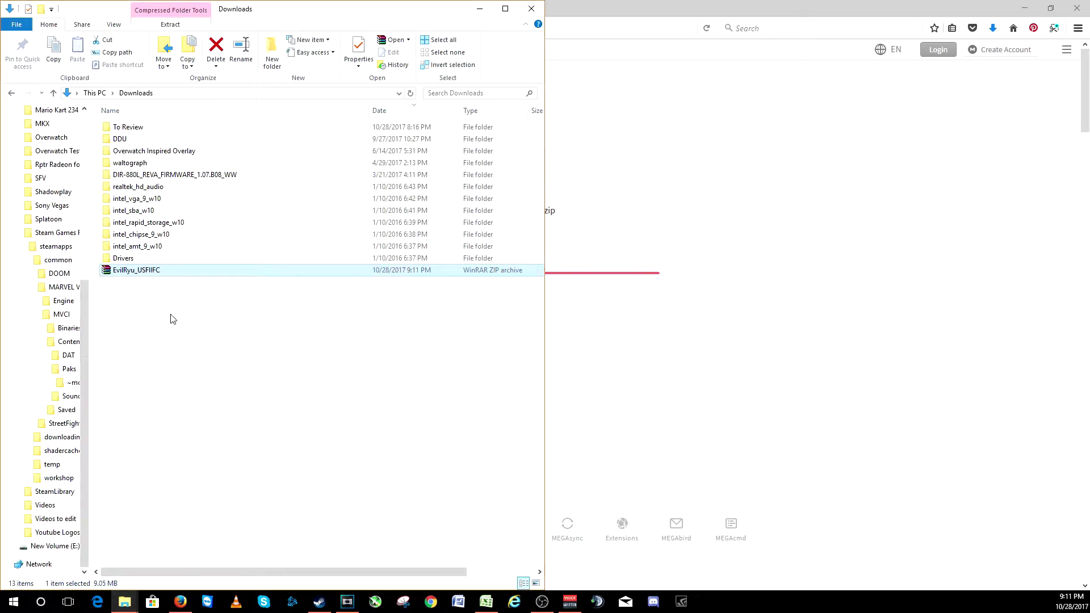
Highlight the extracted BGM_CHARA_006.uexp and EvilRyu_USFIIFC.pak files, then clear the selection
{"action": "left_click_drag", "start_coordinate": [191, 348], "coordinate": [150, 276]}
{"action": "left_click", "coordinate": [190, 349]}
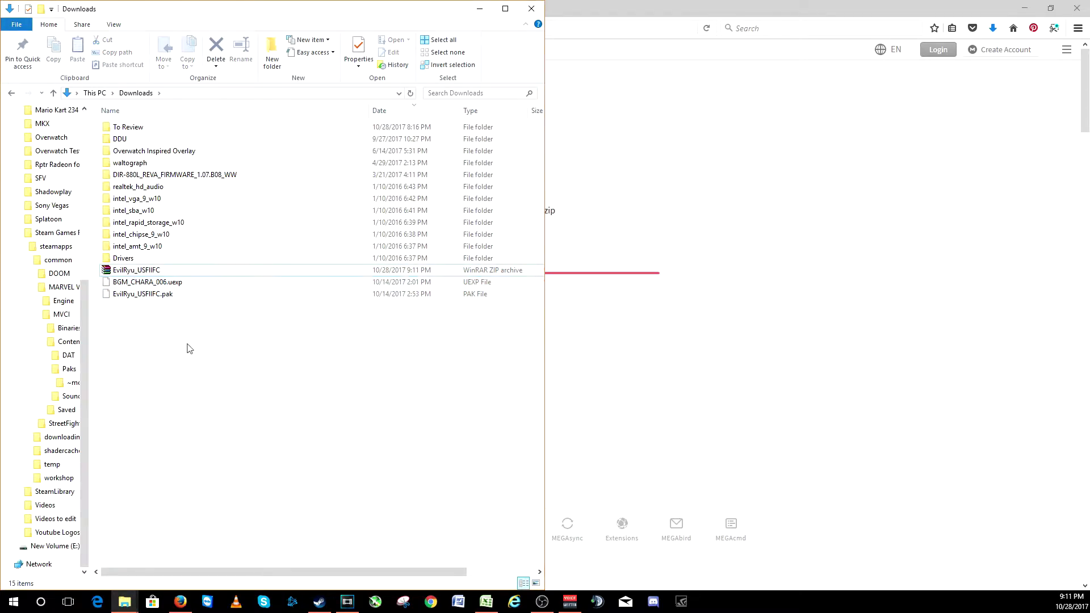
{"action": "left_click_drag", "start_coordinate": [188, 344], "coordinate": [147, 299]}
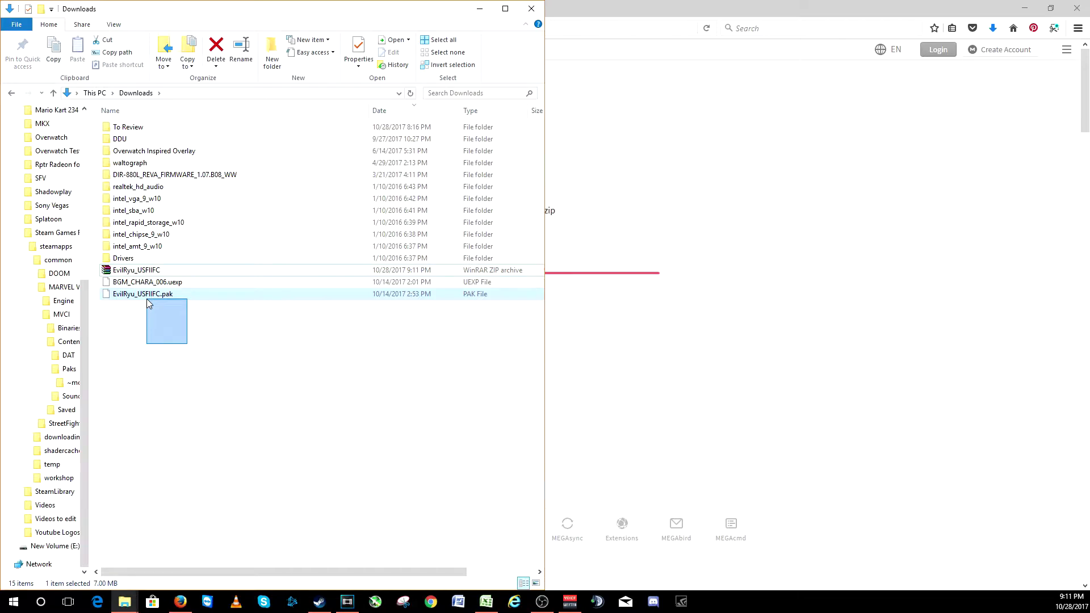
{"action": "left_click_drag", "start_coordinate": [147, 299], "coordinate": [146, 303]}
{"action": "left_click", "coordinate": [147, 304]}
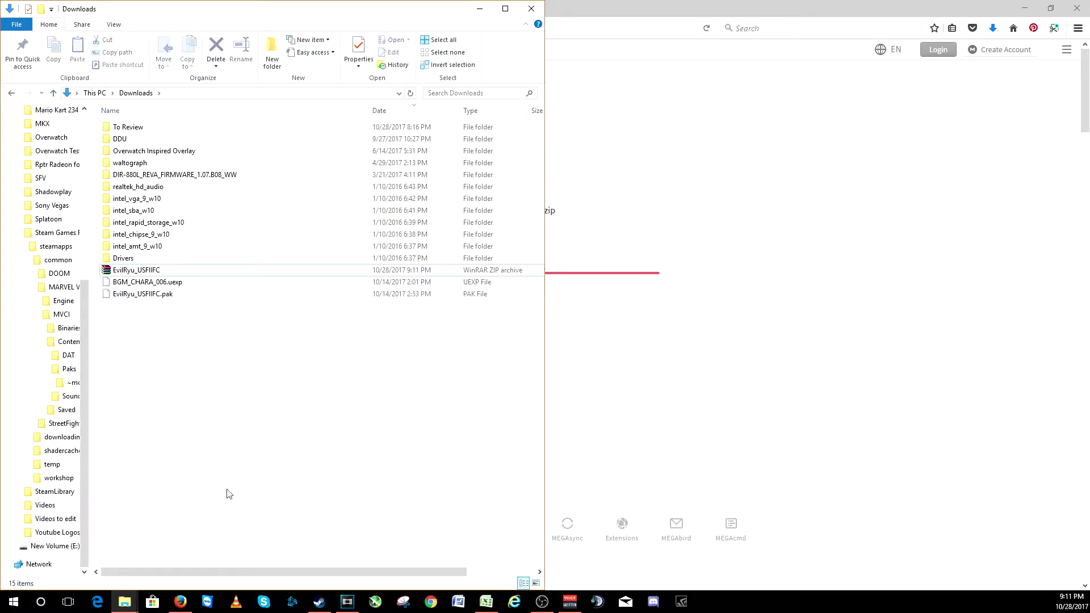
{"action": "mouse_move", "coordinate": [125, 603]}
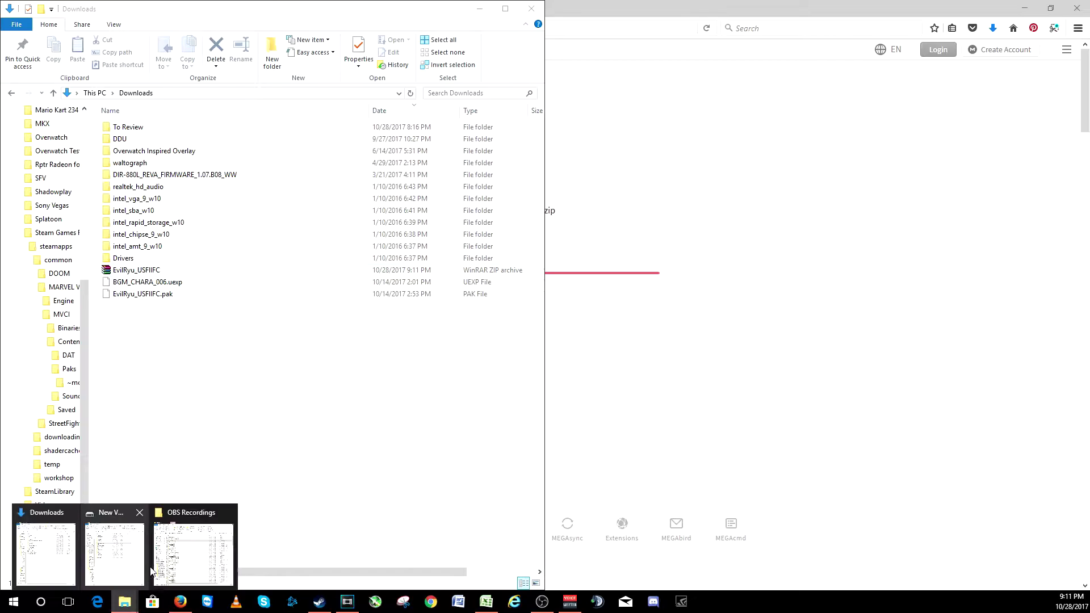
In a second window, navigate D: > Steam Games Folder > steamapps > common > MARVEL VS. CAPCOM INFINITE > MVCI > Content > Paks
{"action": "left_click", "coordinate": [133, 532]}
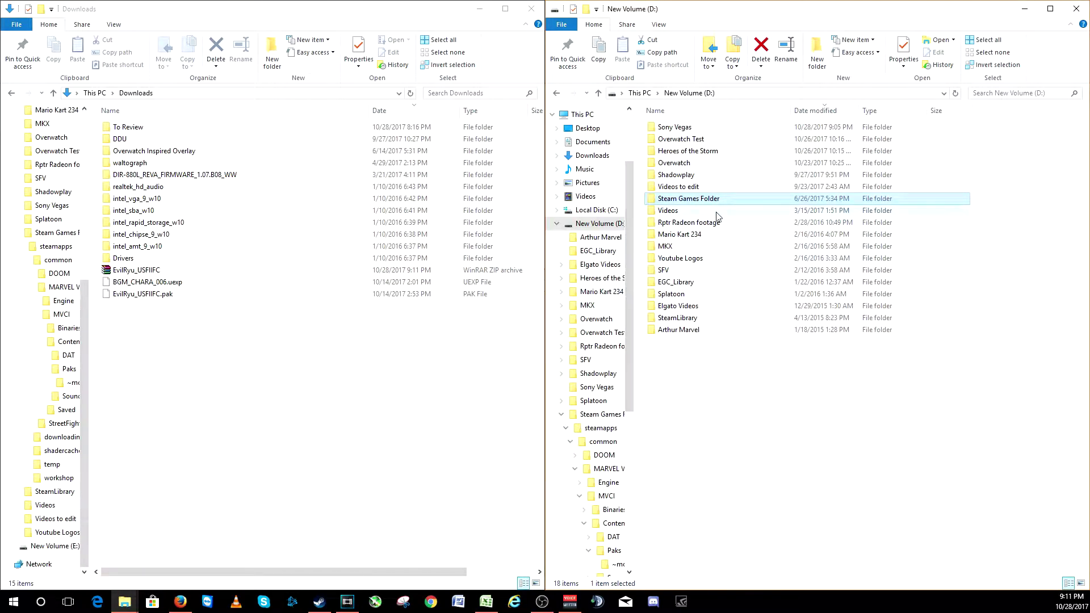
{"action": "mouse_move", "coordinate": [689, 199]}
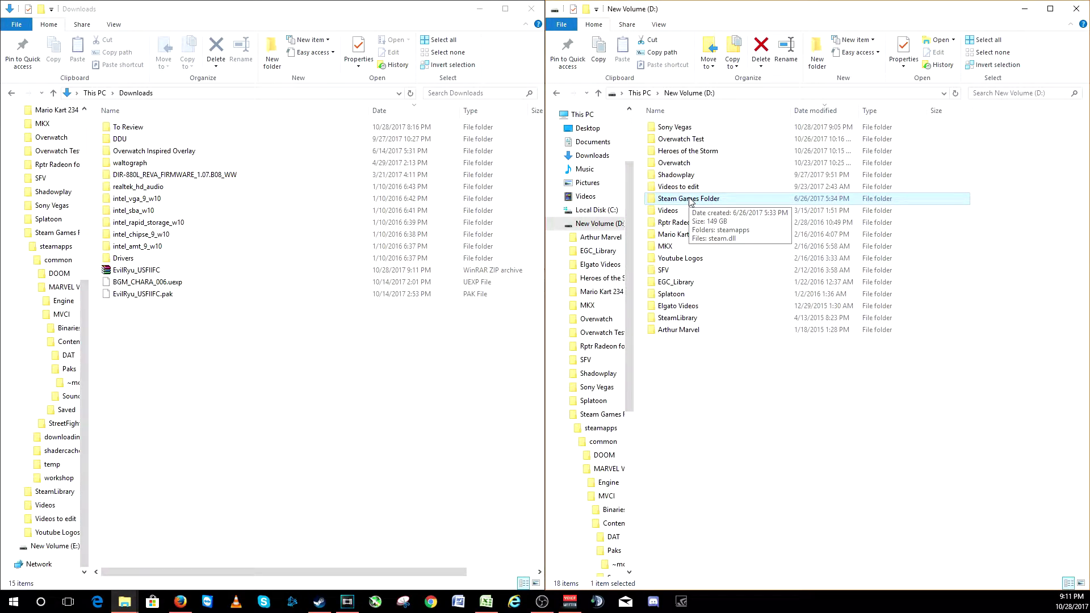
{"action": "double_click", "coordinate": [691, 202]}
{"action": "double_click", "coordinate": [688, 139]}
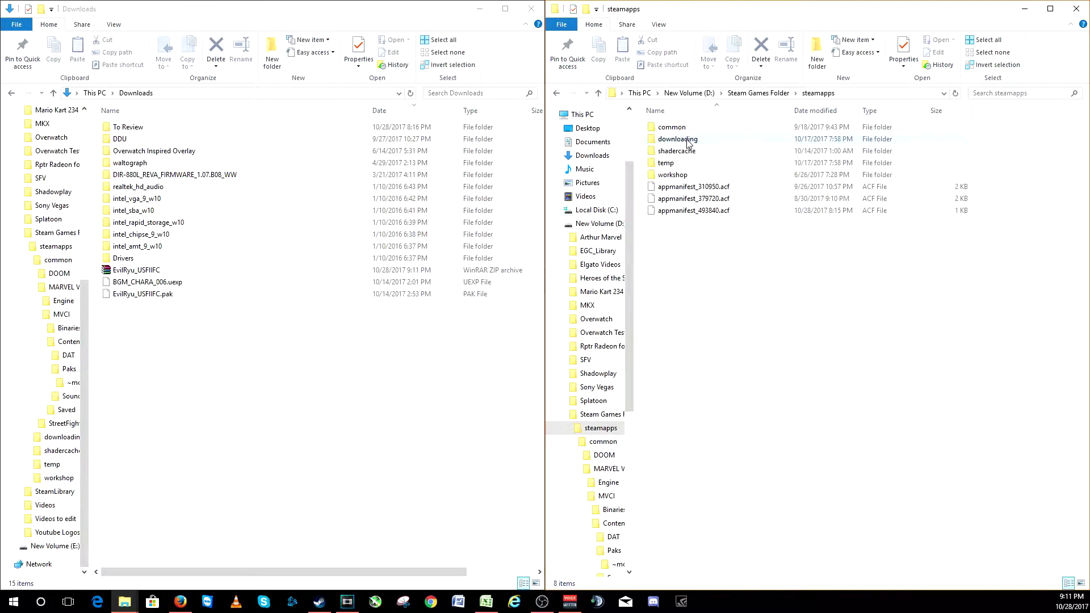
{"action": "double_click", "coordinate": [683, 130]}
{"action": "double_click", "coordinate": [690, 141]}
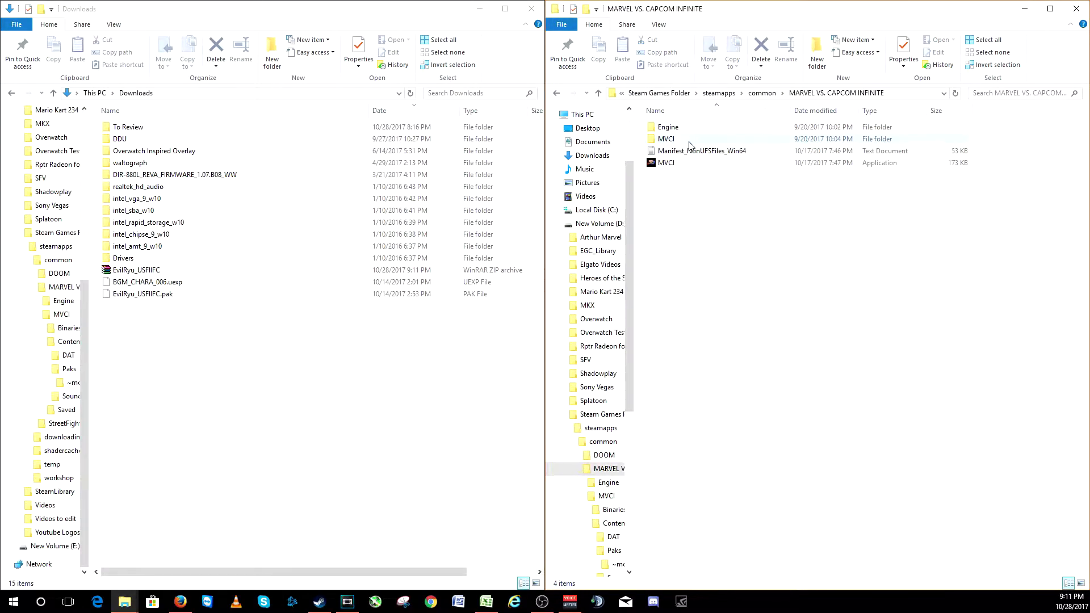
{"action": "double_click", "coordinate": [676, 140]}
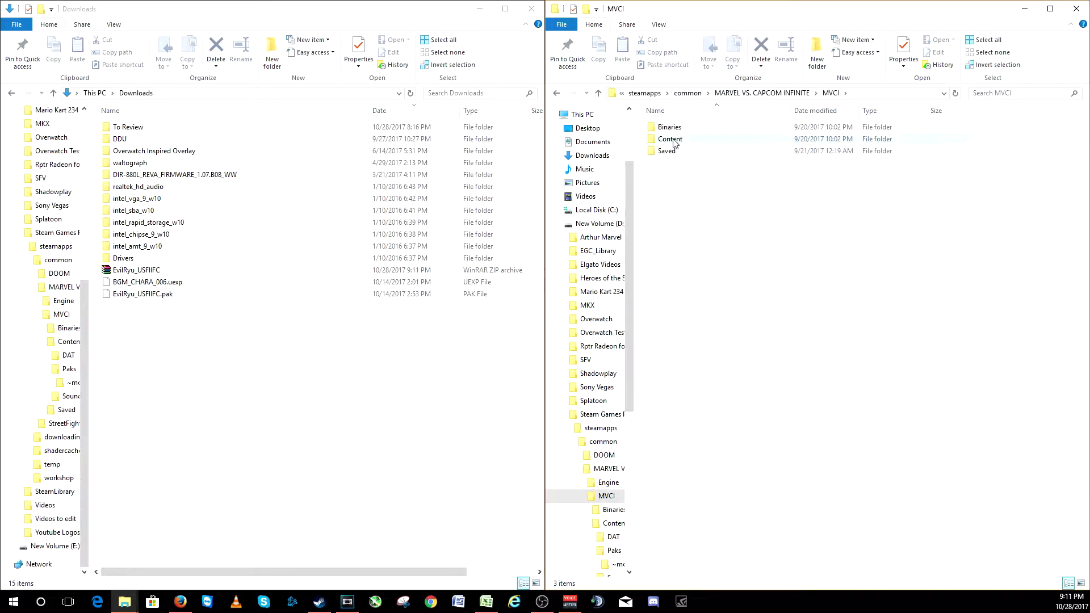
{"action": "double_click", "coordinate": [671, 139]}
{"action": "double_click", "coordinate": [665, 138]}
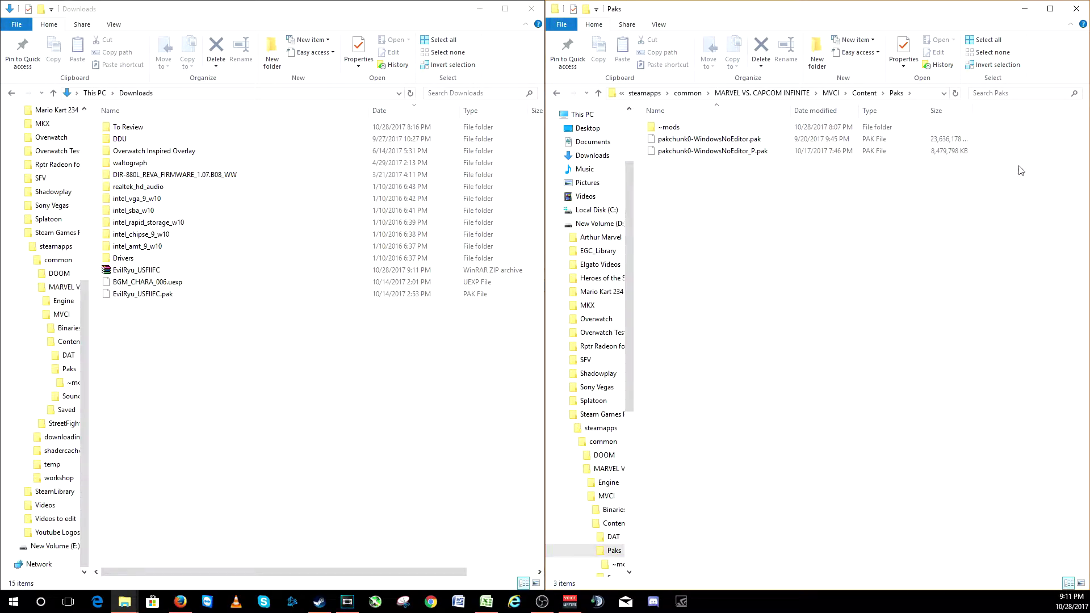
Open the ~mods folder beside Downloads, compare the new mod files with the five existing mods, and go back to Paks
{"action": "left_click_drag", "start_coordinate": [1020, 166], "coordinate": [883, 135]}
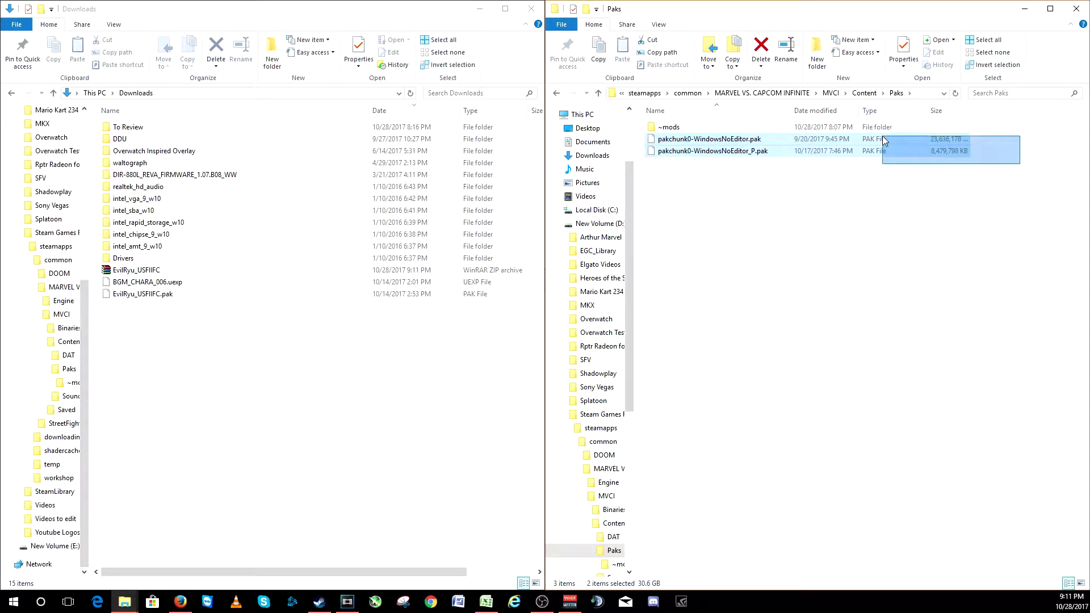
{"action": "left_click", "coordinate": [679, 129]}
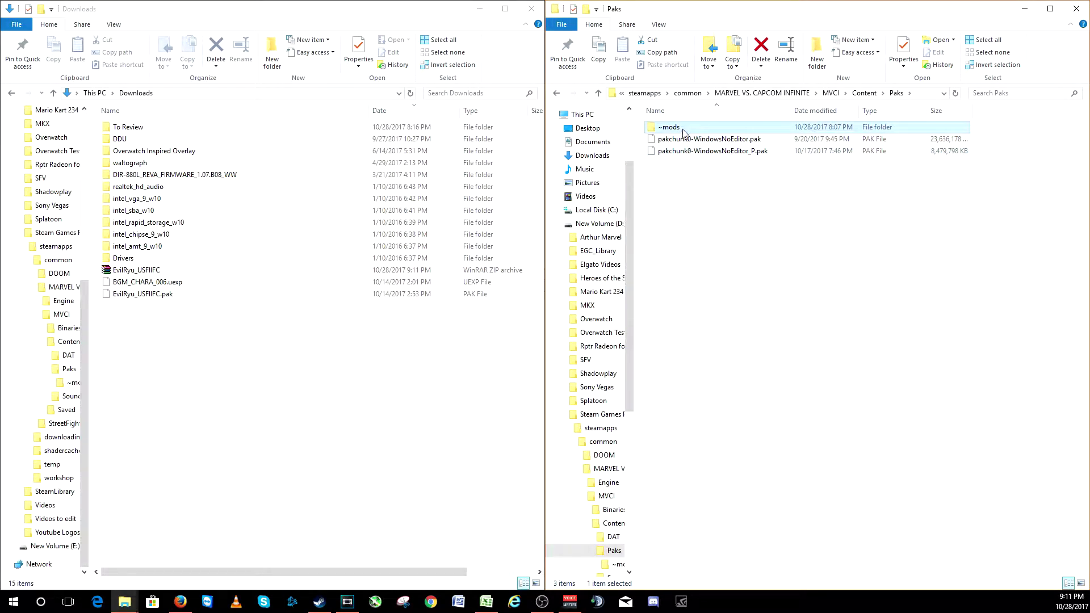
{"action": "double_click", "coordinate": [679, 129]}
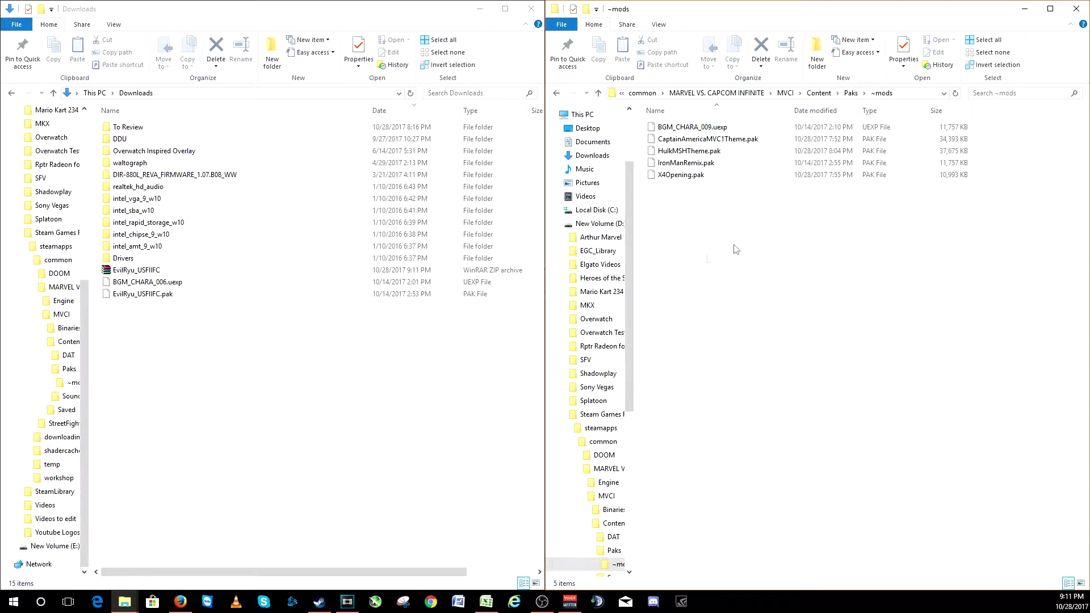
{"action": "left_click_drag", "start_coordinate": [163, 339], "coordinate": [142, 278]}
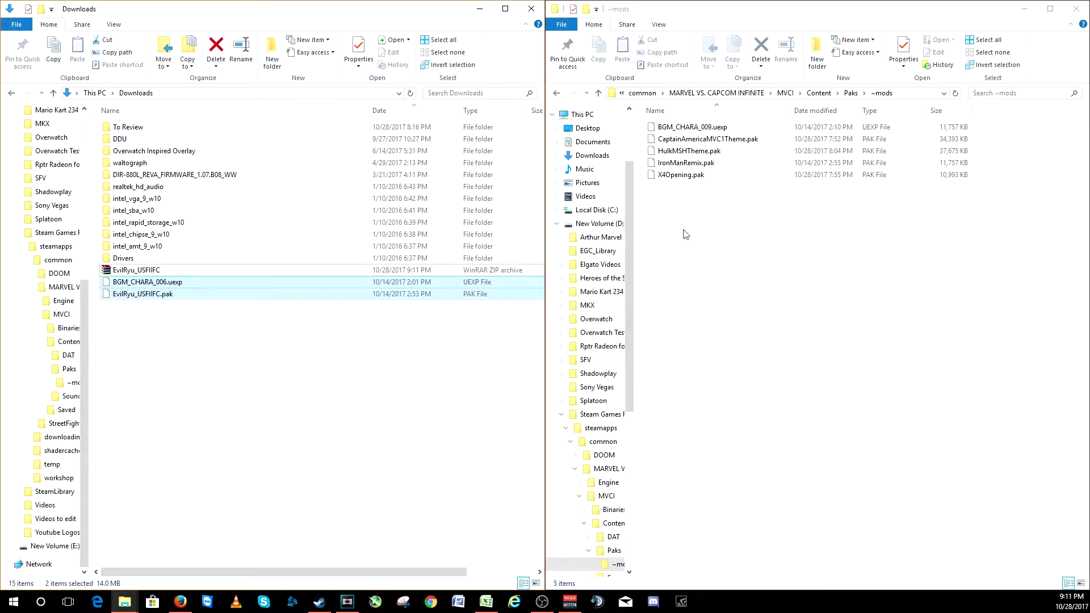
{"action": "mouse_move", "coordinate": [718, 239]}
{"action": "left_mouse_down"}
{"action": "mouse_move", "coordinate": [681, 133]}
{"action": "mouse_move", "coordinate": [691, 191]}
{"action": "left_mouse_up"}
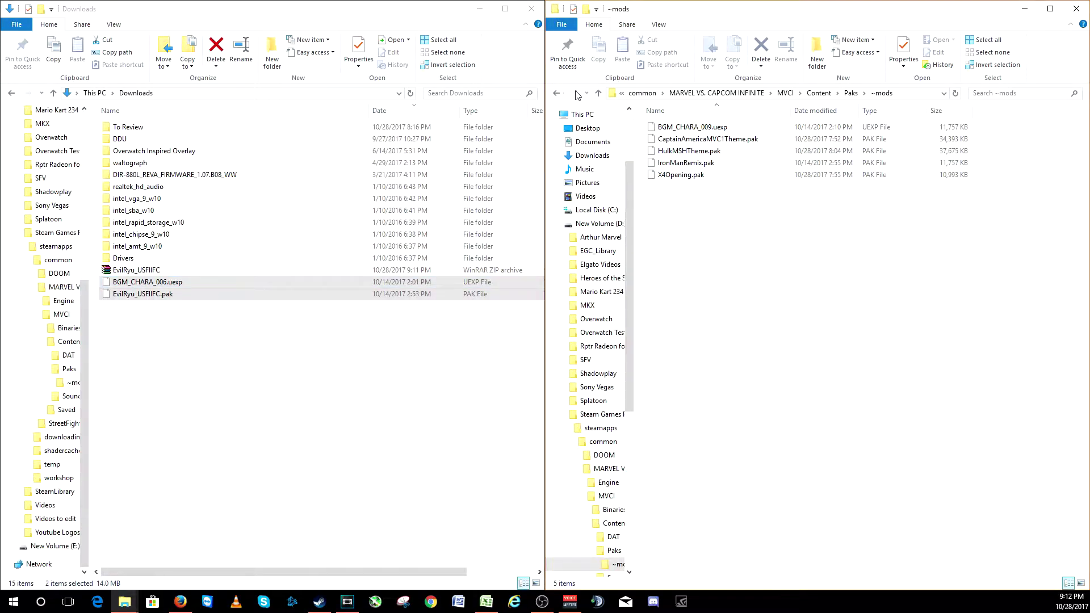
{"action": "left_click", "coordinate": [557, 94]}
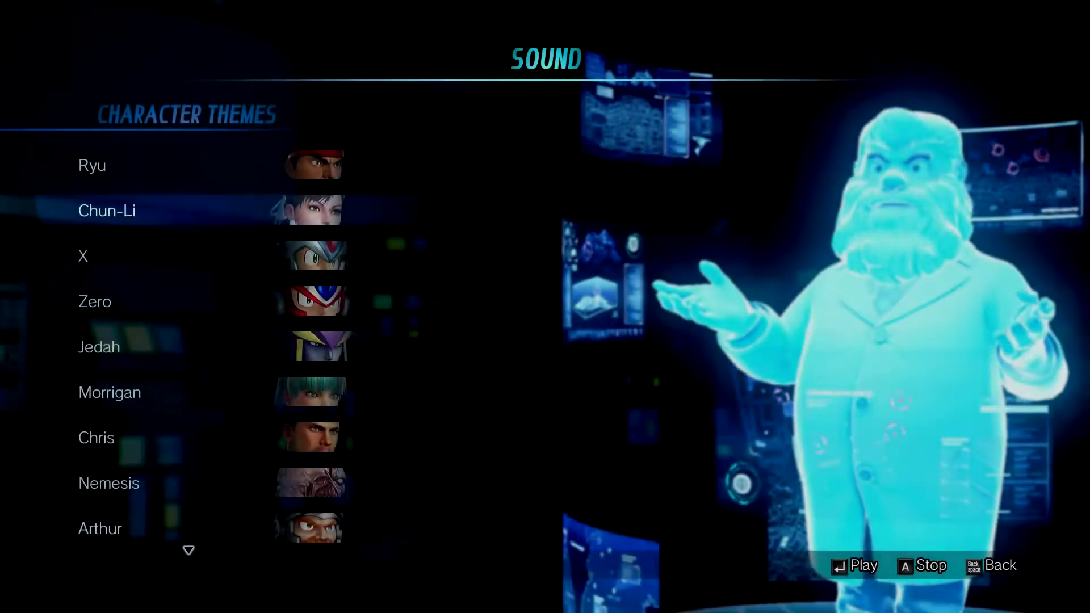
Move down to X's character theme in the Sound gallery
{"action": "key", "text": "Down"}
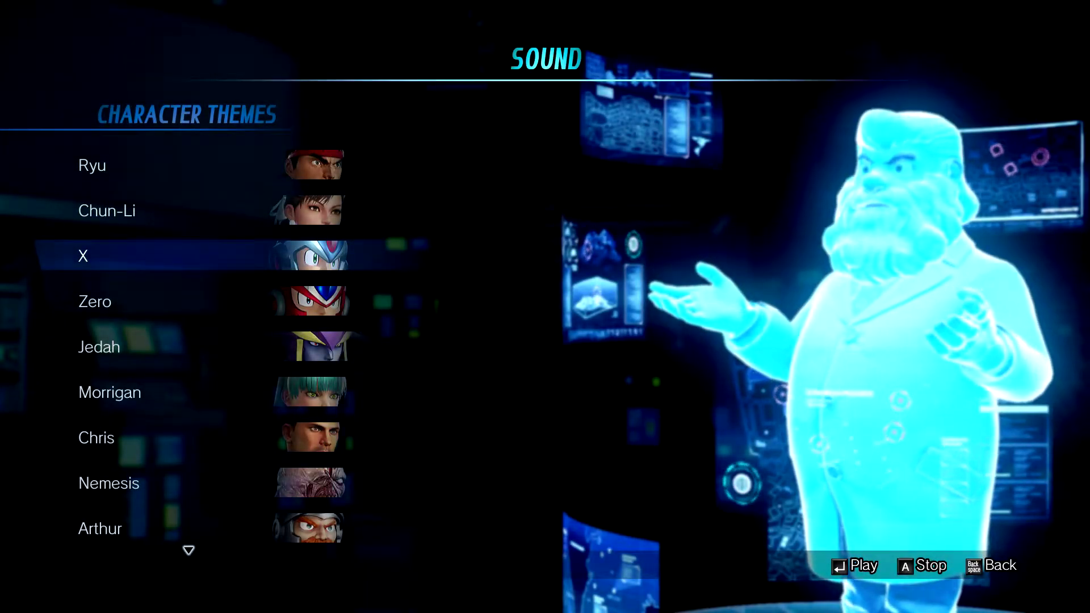
Play X's theme, switch to the Marvel page and play Hulk's theme, then switch back to Capcom themes
{"action": "key", "text": "Return"}
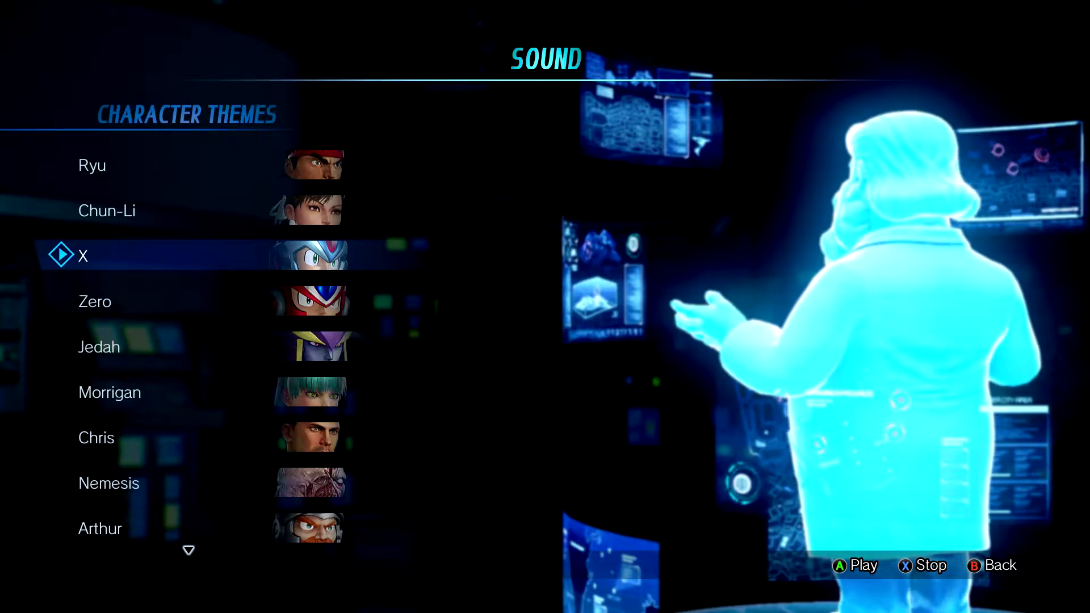
{"action": "key", "text": "Page_Down"}
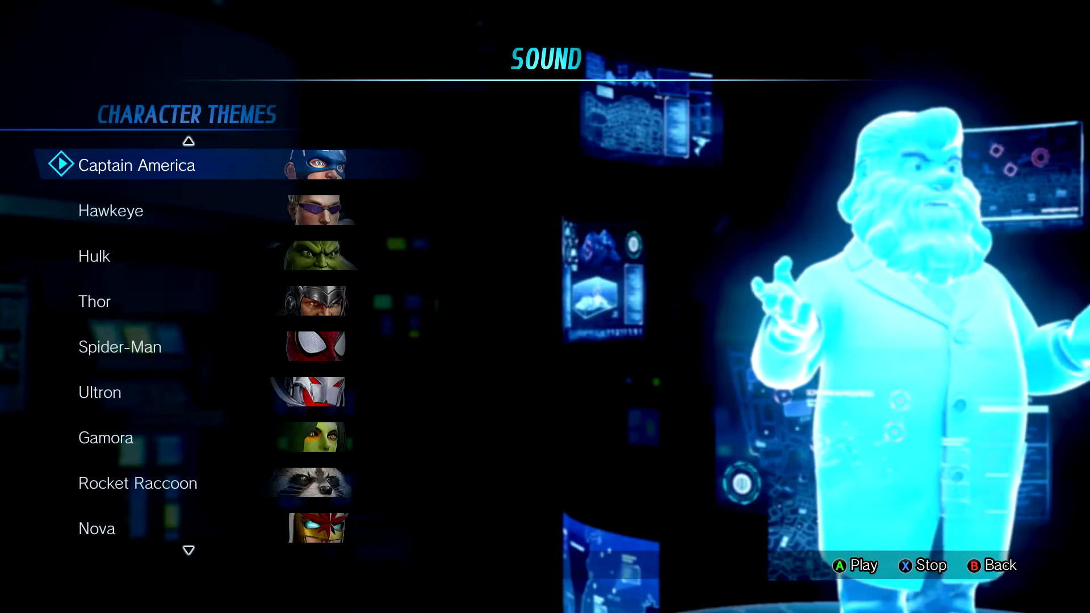
{"action": "key", "text": "Down"}
{"action": "key", "text": "Down"}
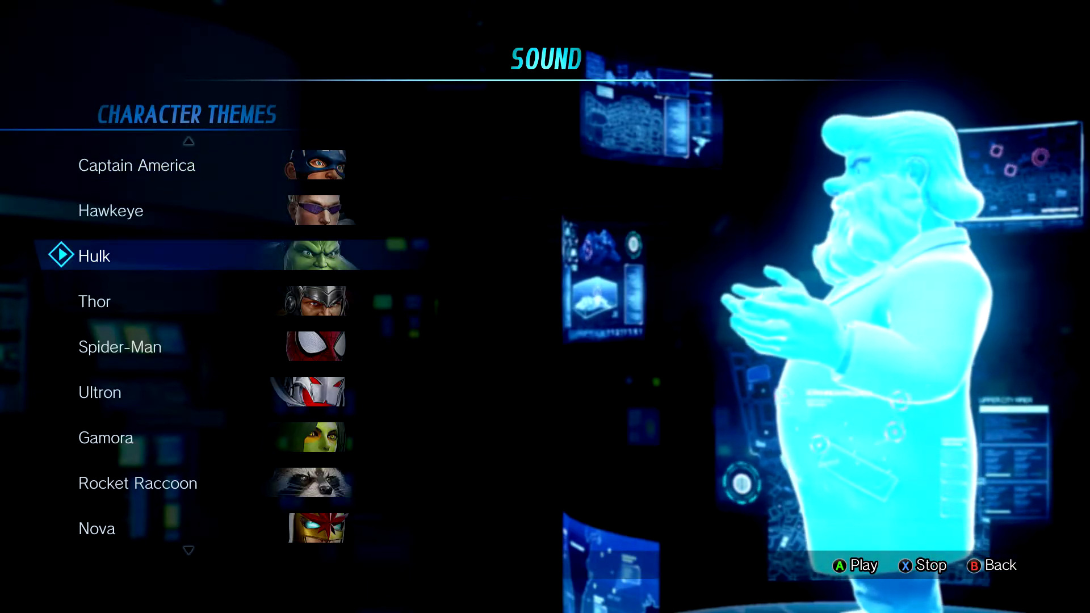
{"action": "key", "text": "Return"}
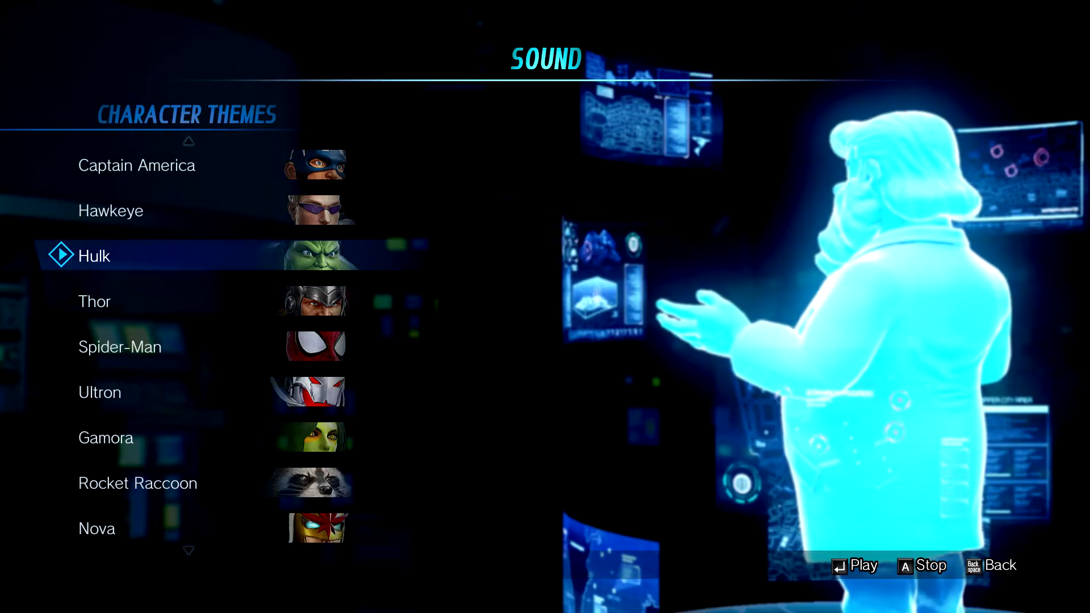
{"action": "key", "text": "Page_Down"}
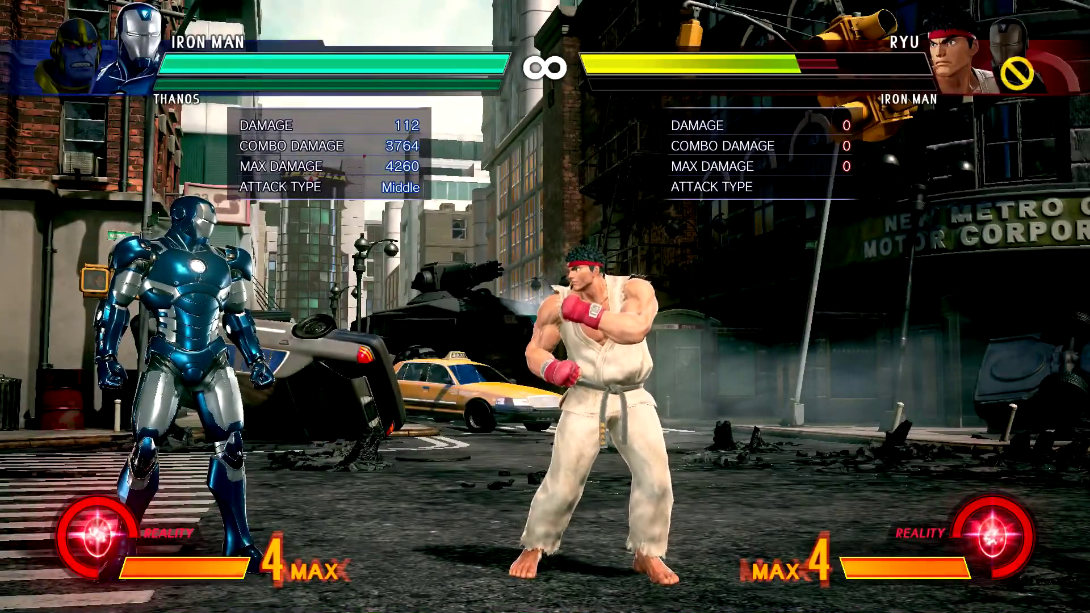
Pause training and confirm quitting to the main menu
{"action": "key", "text": "Escape"}
{"action": "key", "text": "Return"}
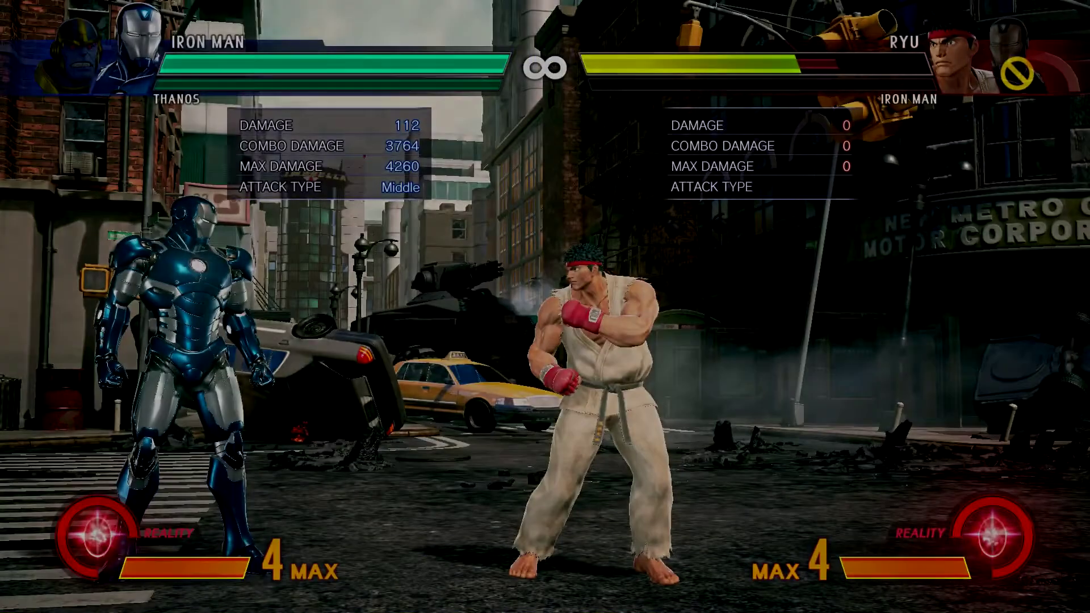